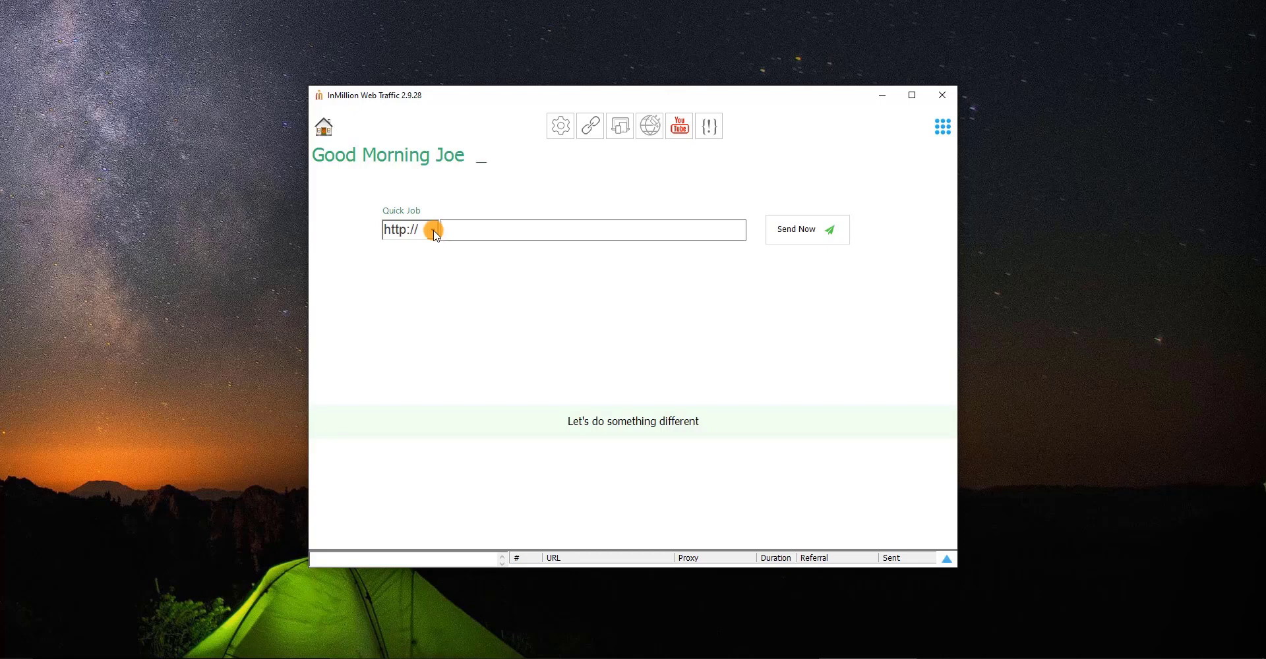
Send a quick job to imapp.click of 100 visits, 60 organic and 40 direct
{"action": "type", "text": "i"}
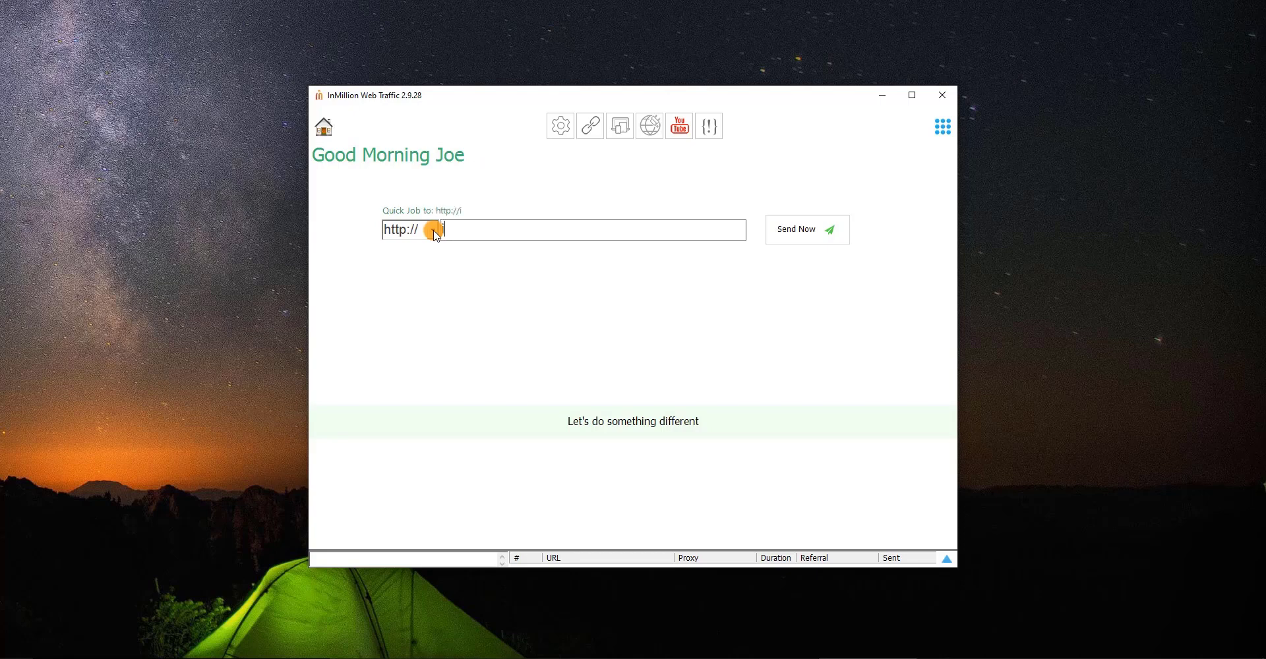
{"action": "type", "text": "mapp.click"}
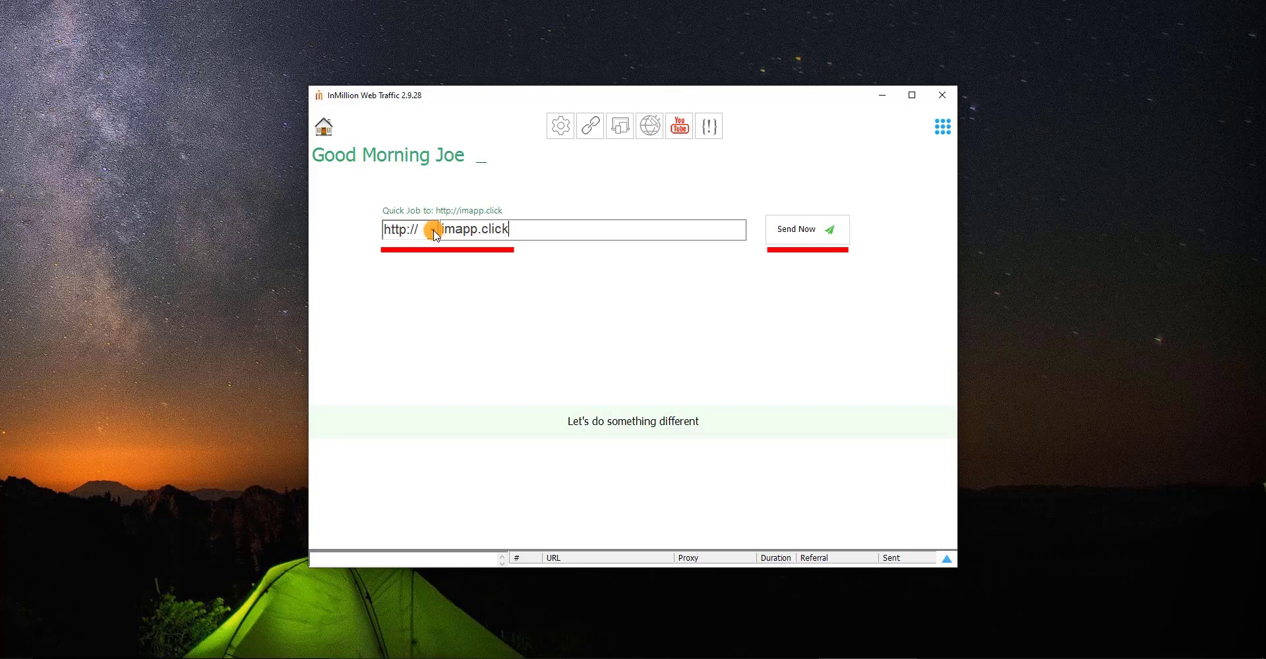
{"action": "key", "text": "Return"}
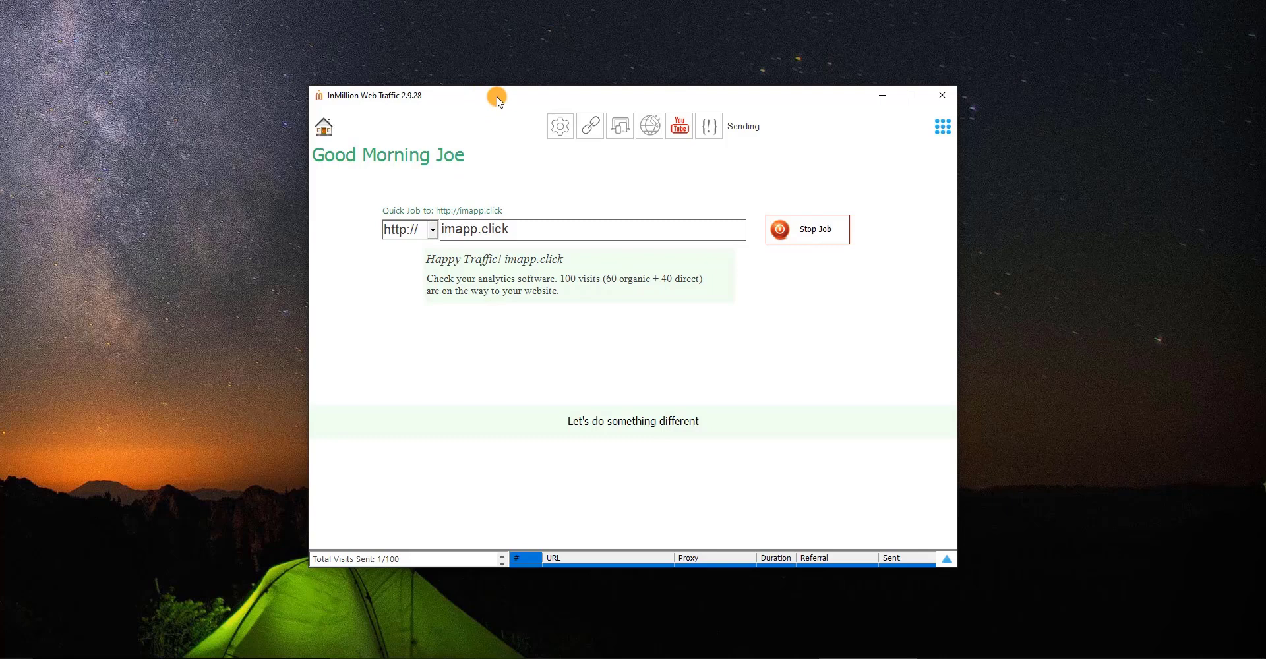
Put the traffic tool beside the GA realtime overview, watch visits arrive, then stop the imapp.click job
{"action": "left_click_drag", "start_coordinate": [497, 99], "coordinate": [801, 182]}
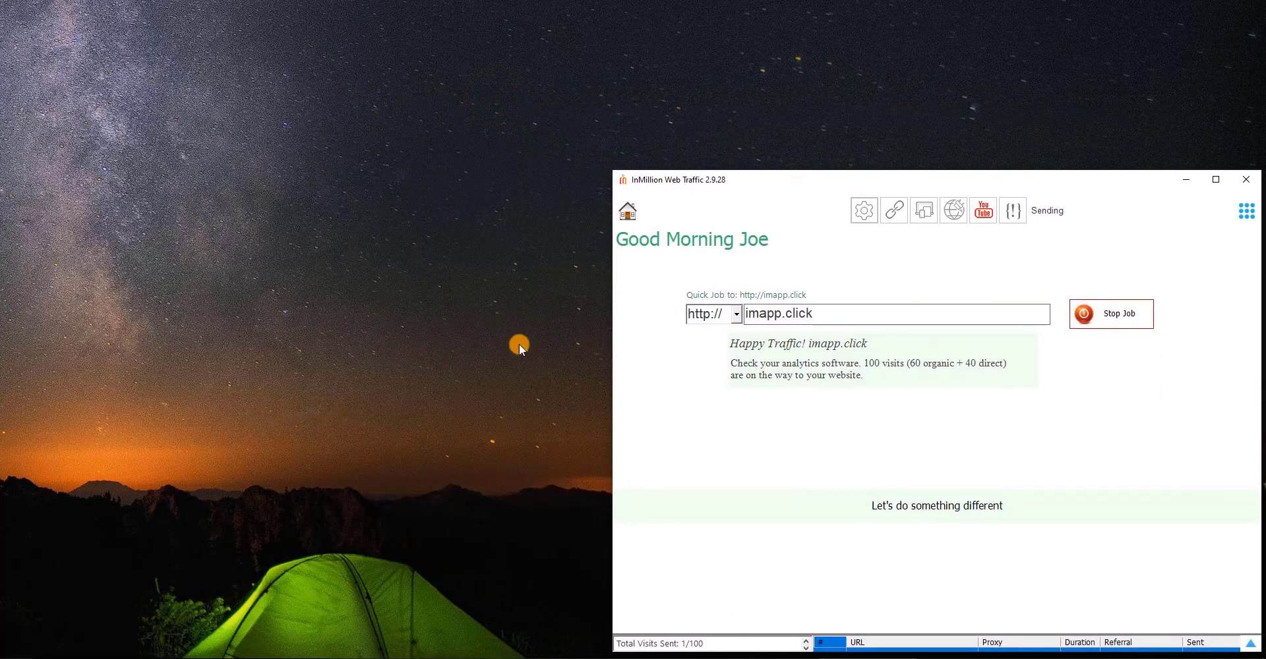
{"action": "key", "text": "alt+Tab"}
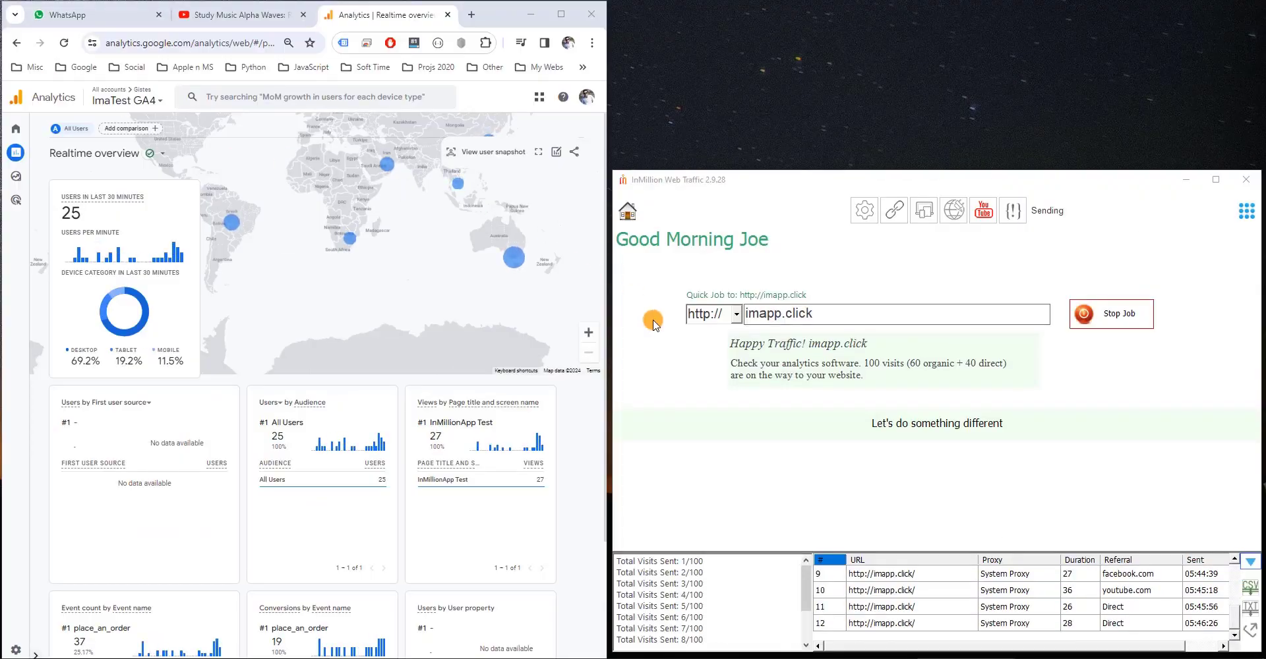
{"action": "scroll", "coordinate": [754, 600], "scroll_direction": "down", "scroll_amount": 2}
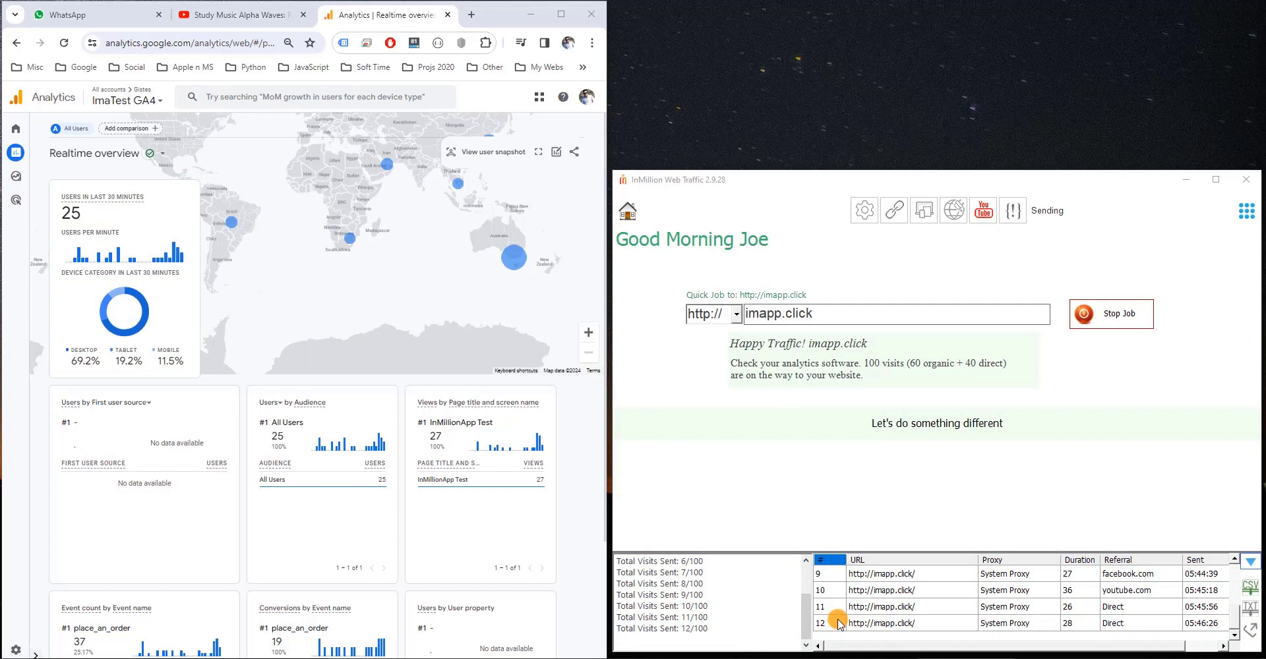
{"action": "left_click", "coordinate": [1109, 315]}
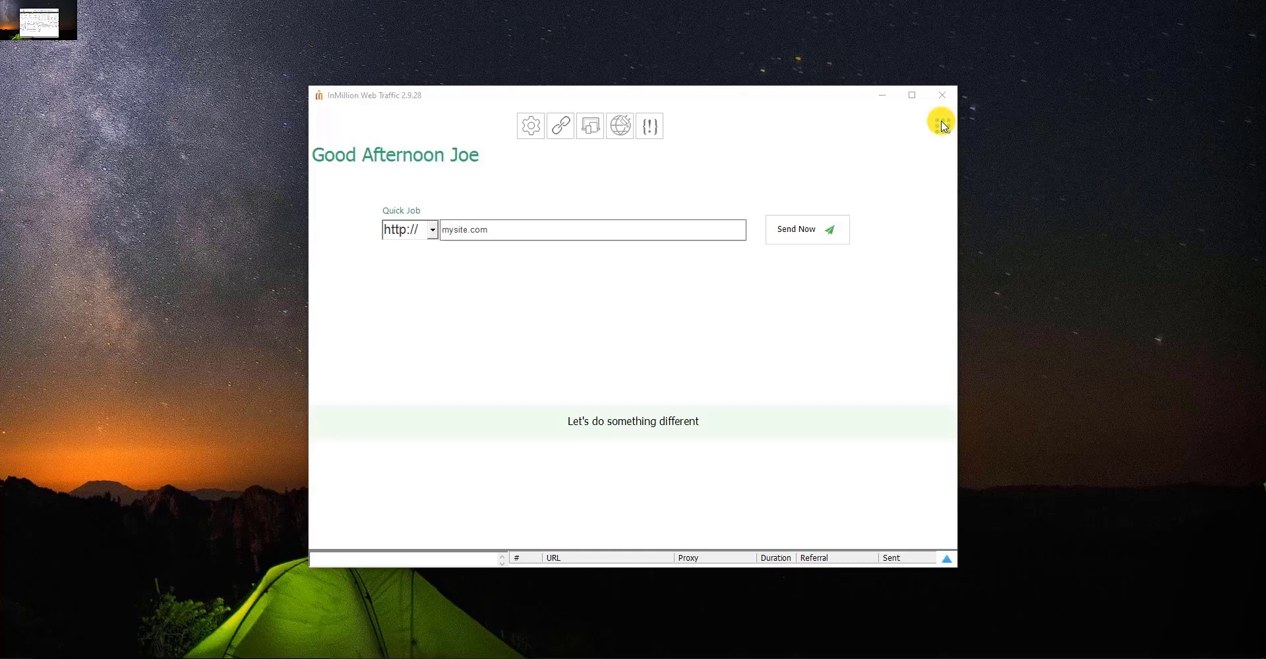
Set the interface language to German in Options, save, and bring up the job's traffic settings
{"action": "left_click", "coordinate": [941, 126]}
{"action": "left_click", "coordinate": [904, 236]}
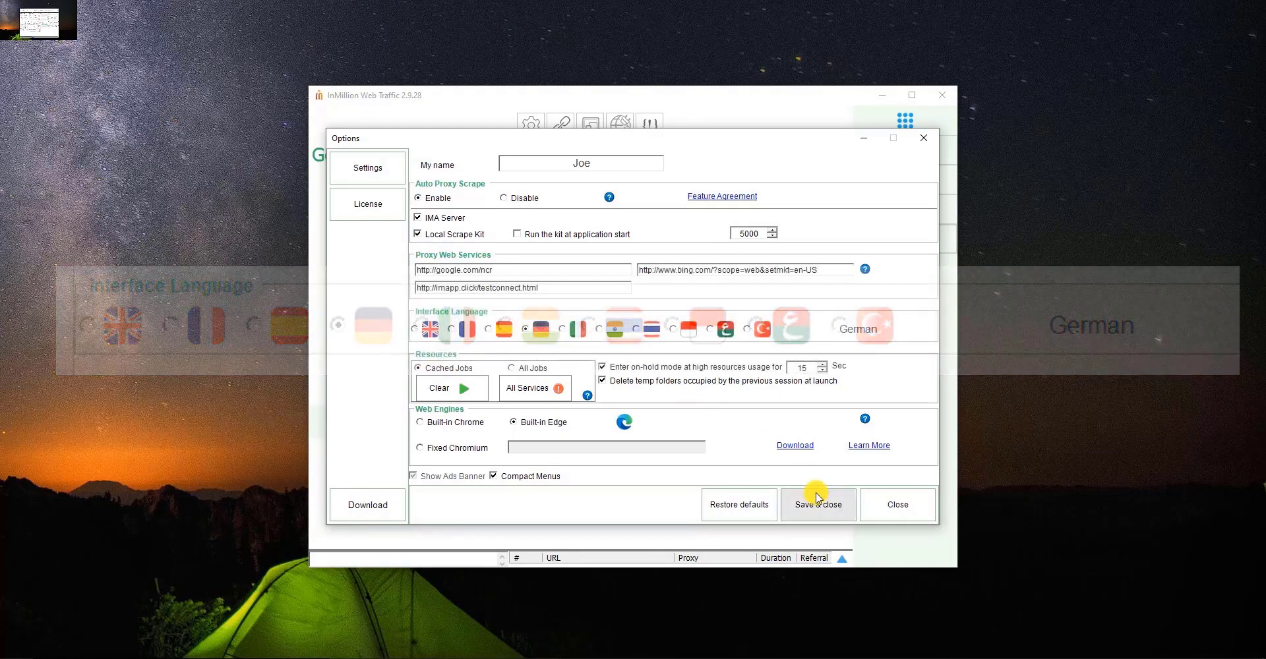
{"action": "left_click", "coordinate": [818, 504]}
{"action": "left_click", "coordinate": [527, 136]}
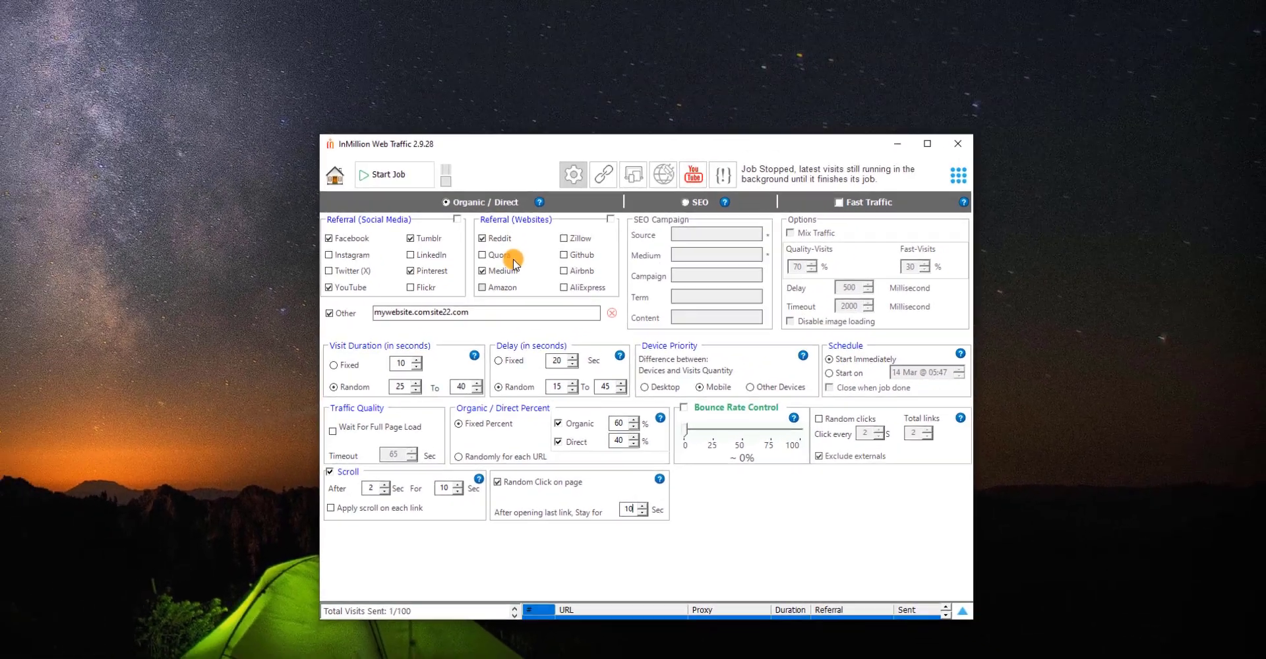
Show the Organic / Direct help text translated through Google Translate
{"action": "left_click", "coordinate": [537, 205]}
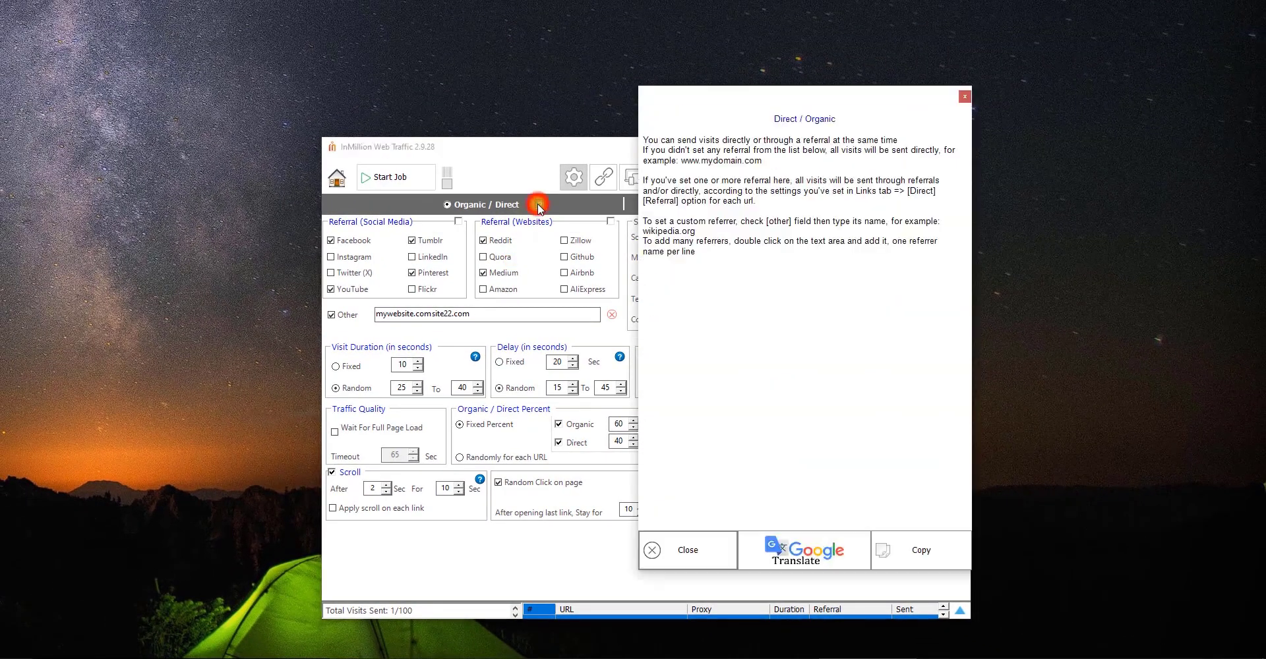
{"action": "left_click", "coordinate": [795, 550]}
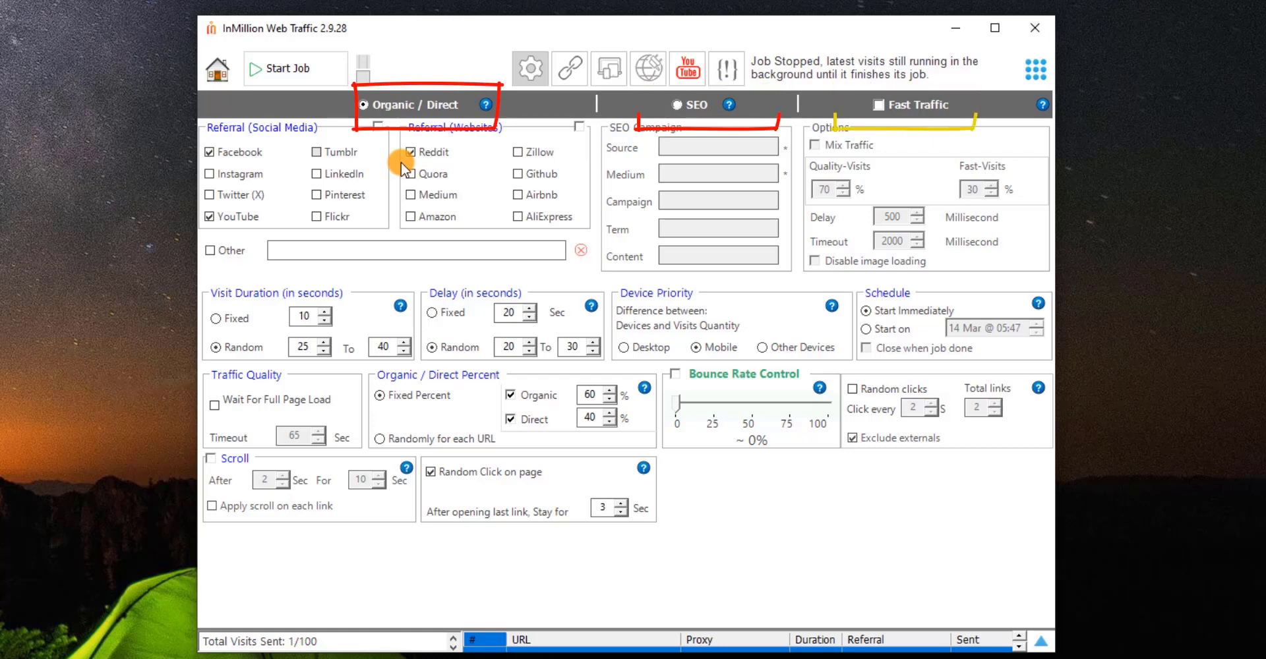
Add Tumblr, Pinterest and Medium as referrers
{"action": "left_click", "coordinate": [343, 153]}
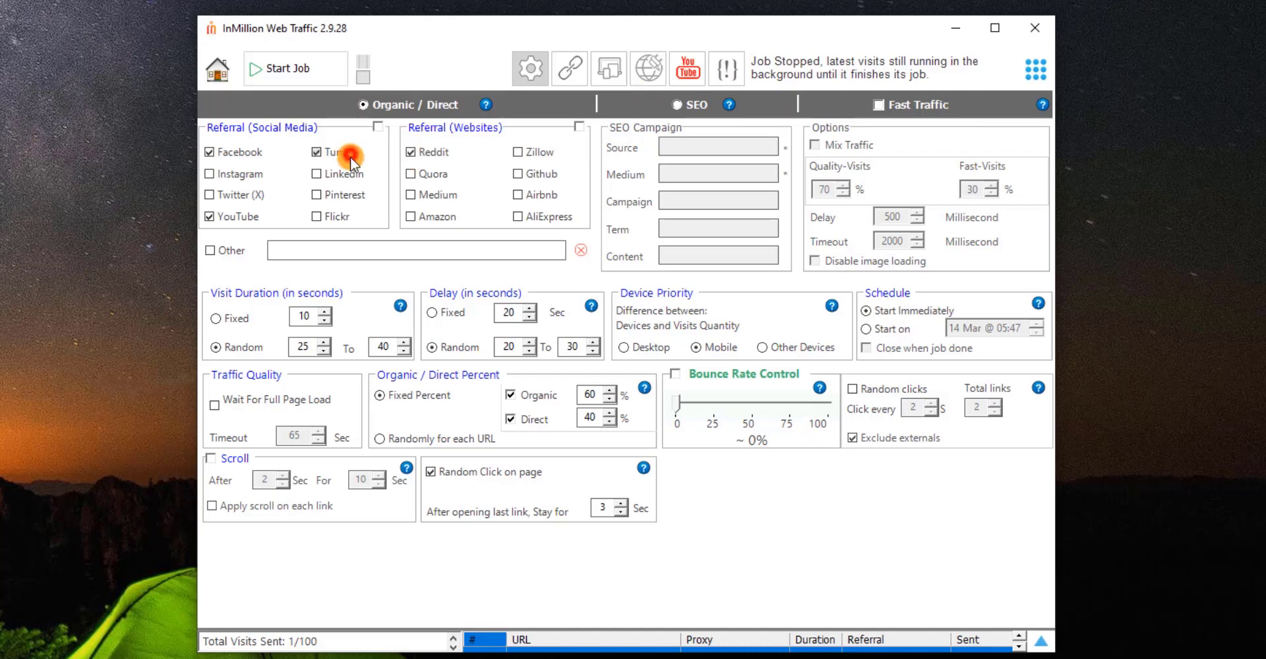
{"action": "left_click", "coordinate": [350, 195]}
{"action": "left_click", "coordinate": [440, 191]}
Enable Other referrers with the domains mywebsite.com, site.1com and site22.com, and apply the list
{"action": "left_click", "coordinate": [217, 255]}
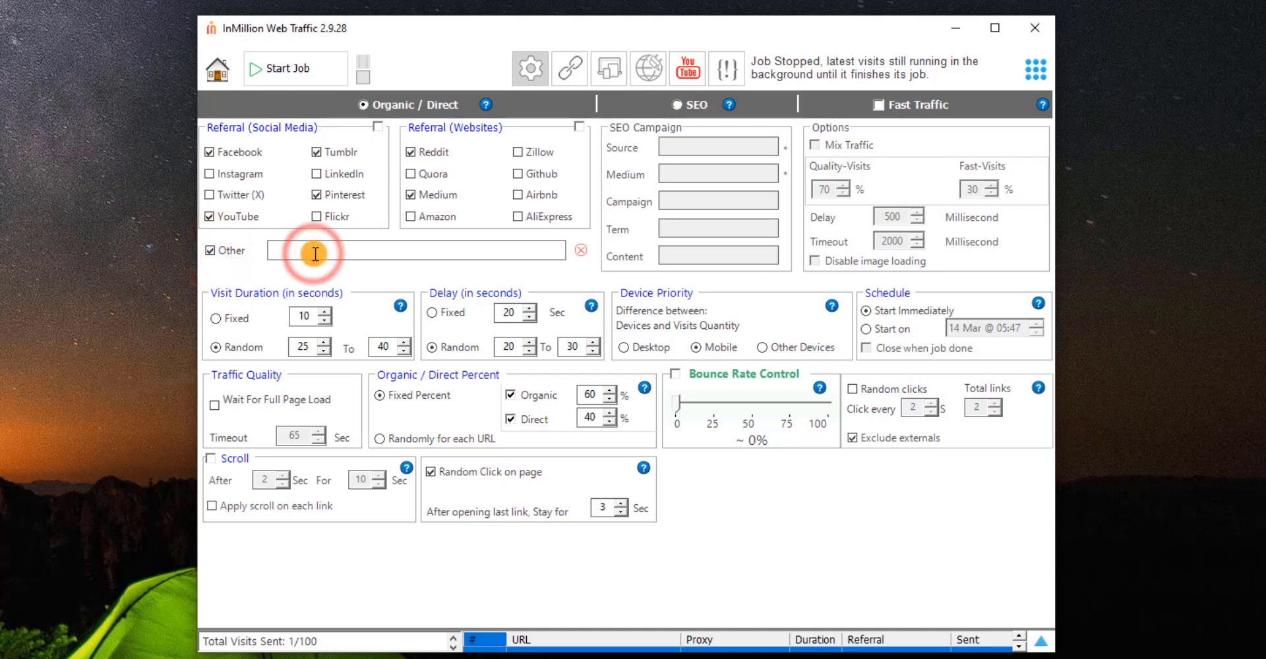
{"action": "left_click", "coordinate": [316, 253]}
{"action": "type", "text": "mywe"}
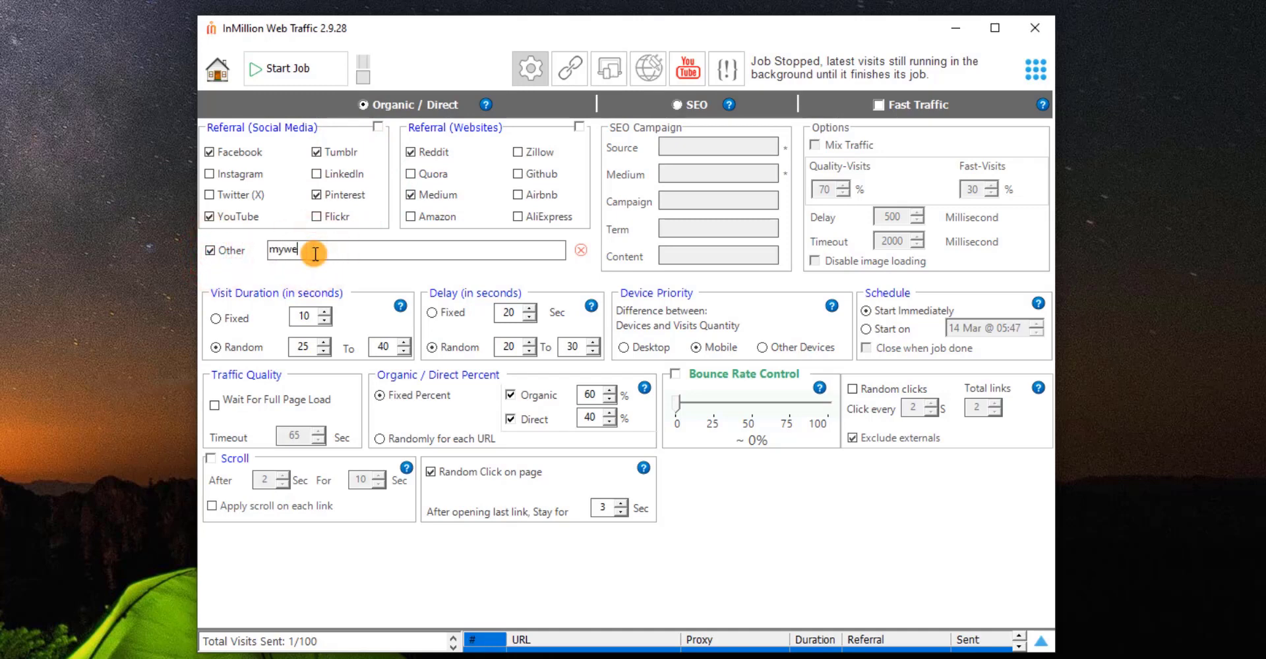
{"action": "type", "text": "bsite.com"}
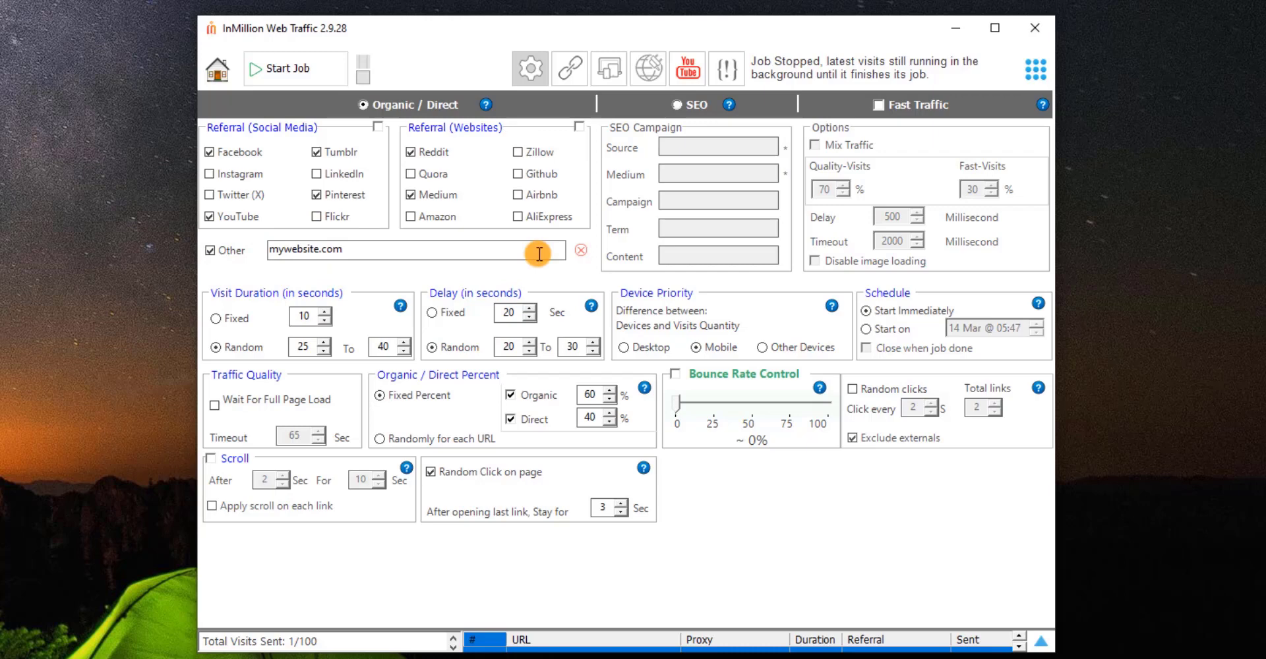
{"action": "double_click", "coordinate": [537, 255]}
{"action": "left_click", "coordinate": [383, 104]}
{"action": "key", "text": "Return"}
{"action": "type", "text": "site.1com"}
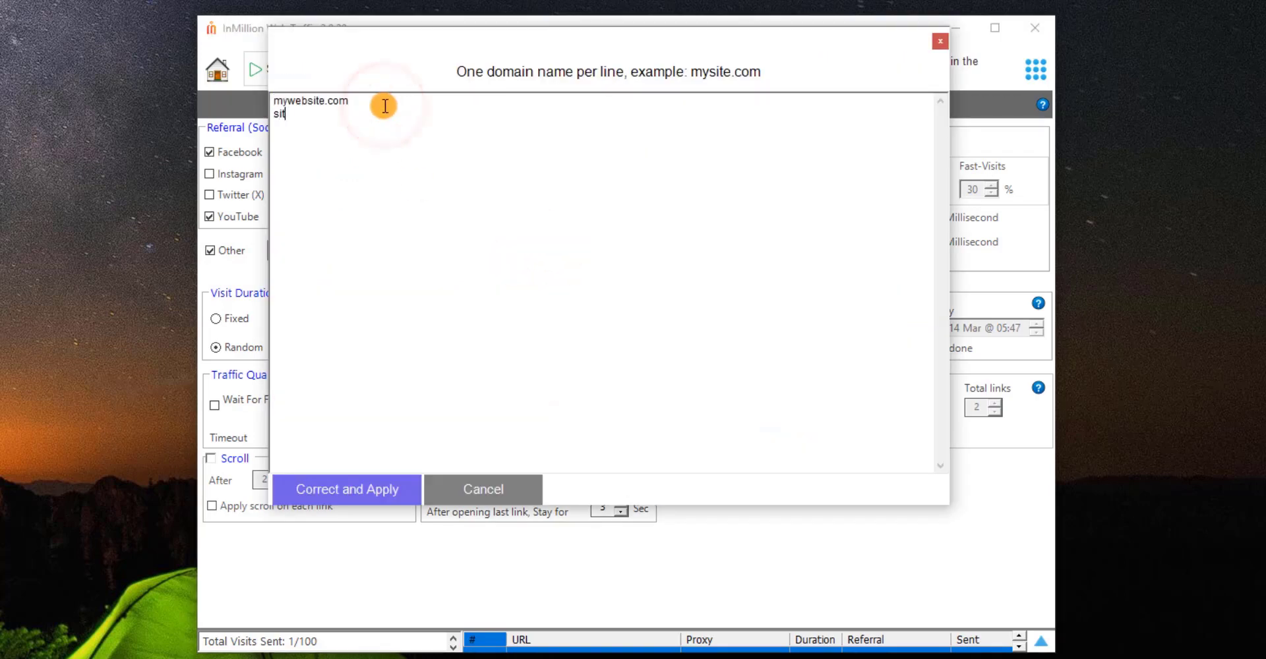
{"action": "key", "text": "Return"}
{"action": "type", "text": "site22.com"}
{"action": "left_click", "coordinate": [361, 489]}
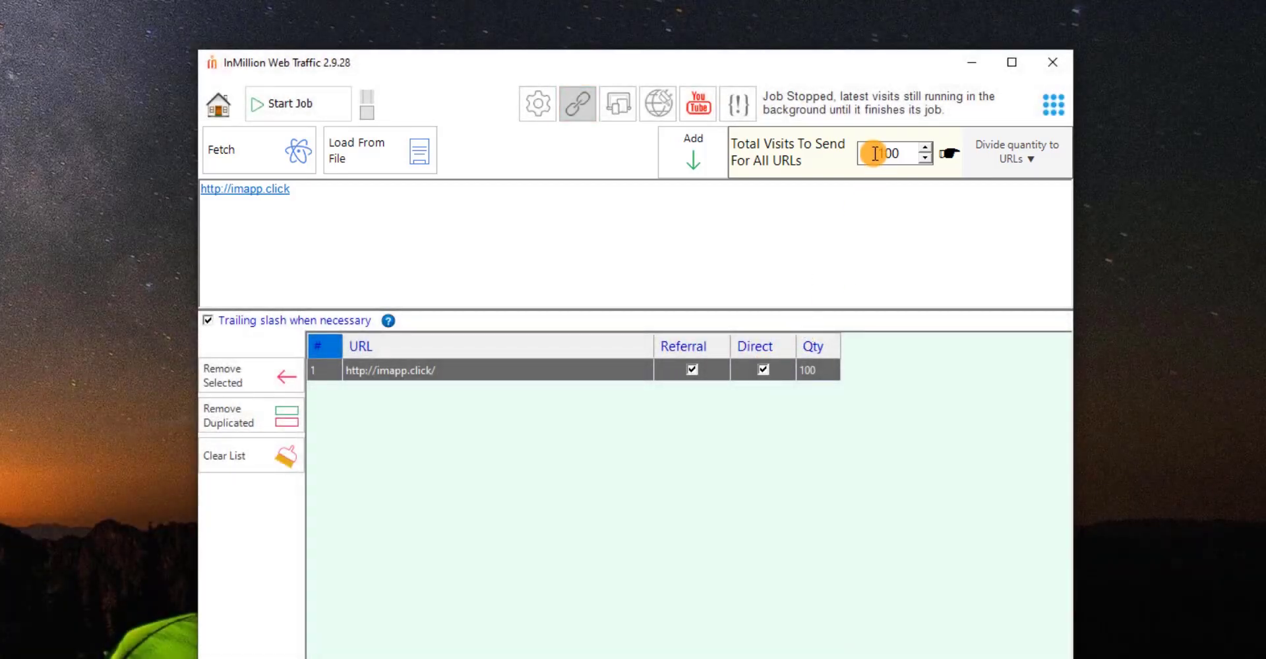
Set total visits to 10,000, add four pasted imapp.click URLs, and divide visits evenly across five
{"action": "double_click", "coordinate": [875, 153]}
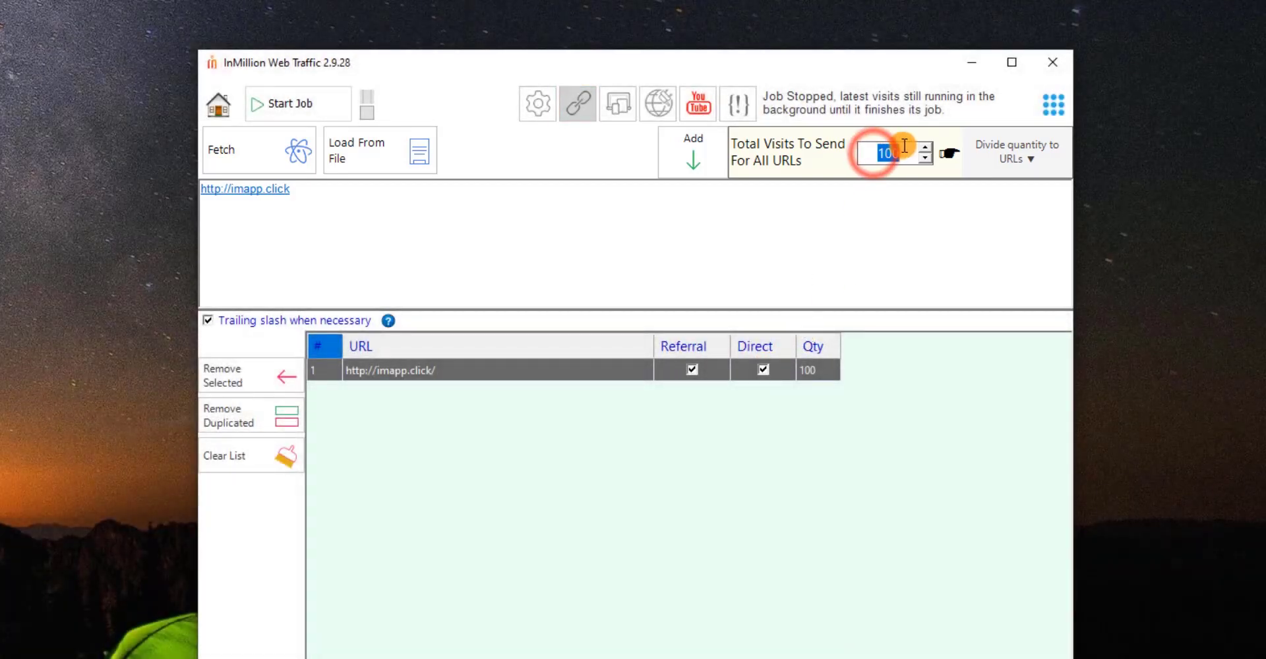
{"action": "type", "text": "10000"}
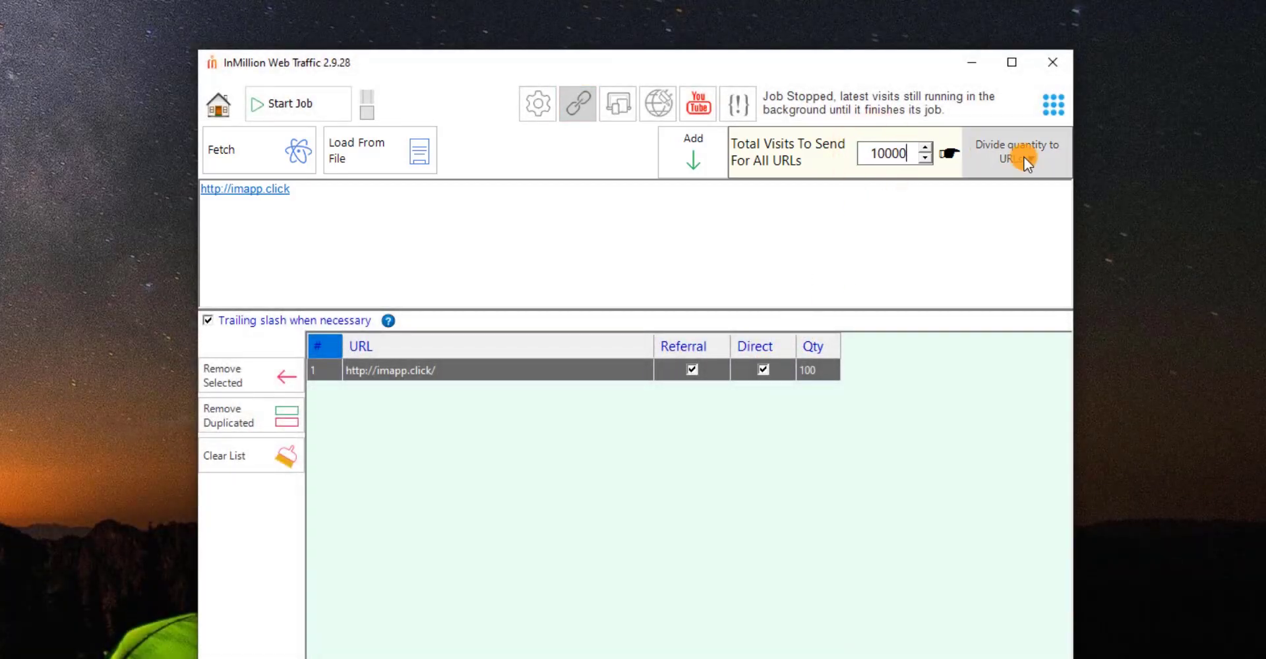
{"action": "left_click", "coordinate": [1022, 154]}
{"action": "left_click", "coordinate": [478, 191]}
{"action": "key", "text": "ctrl+a"}
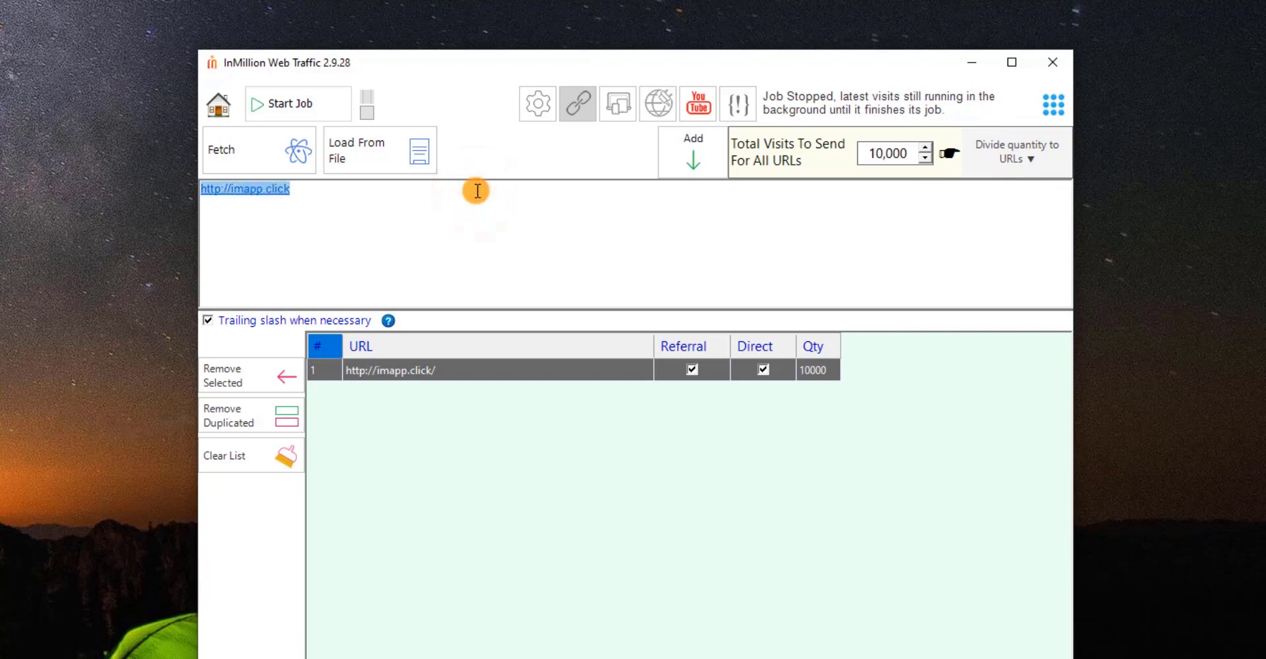
{"action": "type", "text": "http://imapp.click https://imapp.click/page1.php https://imapp.click/page2.php https://imapp.click/page3.php"}
{"action": "left_click", "coordinate": [696, 160]}
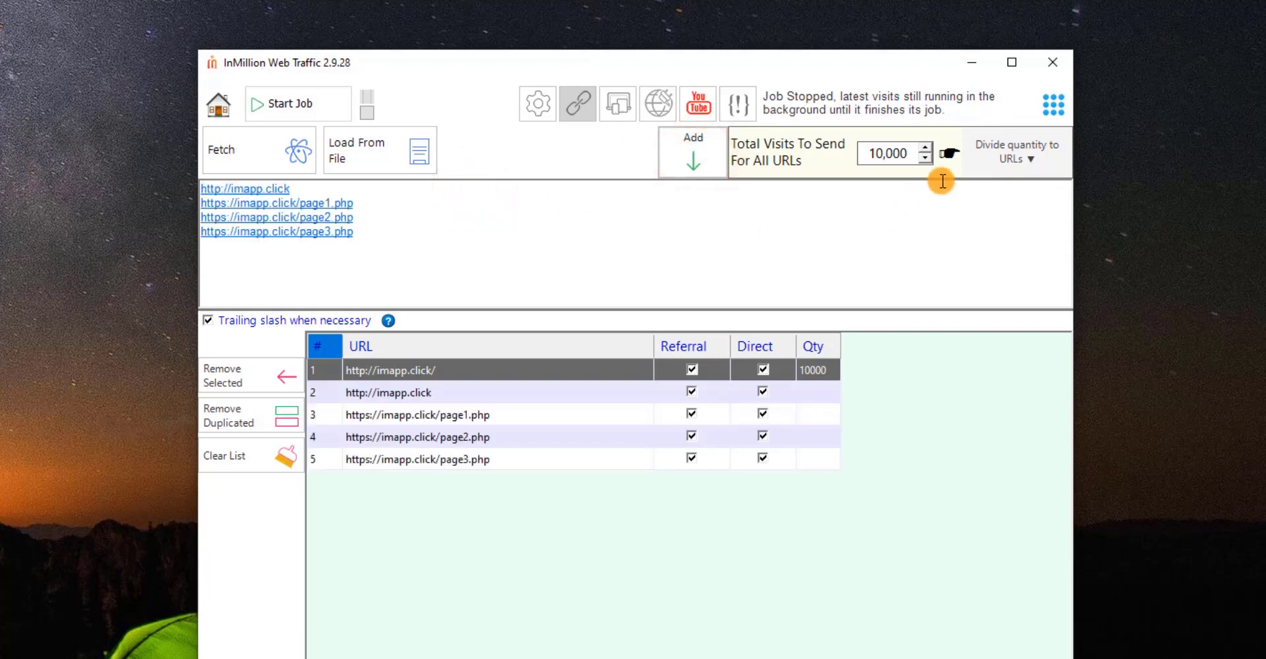
{"action": "left_click", "coordinate": [1014, 150]}
Give the second and third URLs 3200 and 1520 visits, and turn off page1.php direct and second-URL referral traffic
{"action": "left_click", "coordinate": [813, 392]}
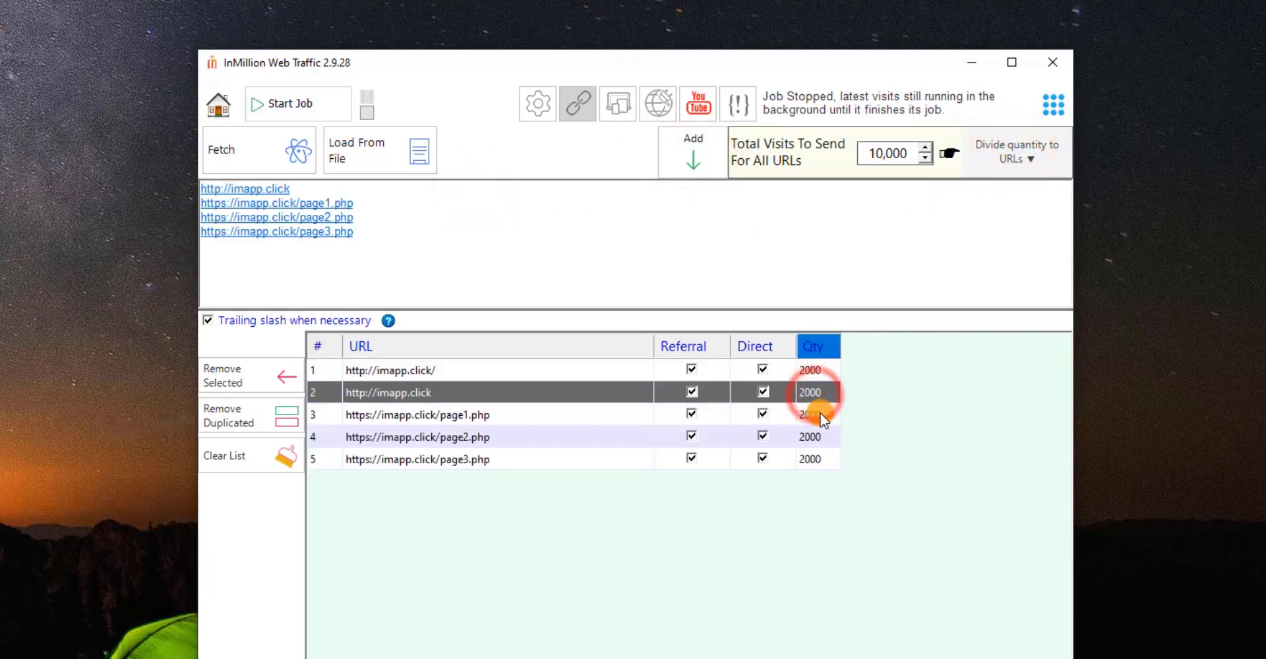
{"action": "type", "text": "3200"}
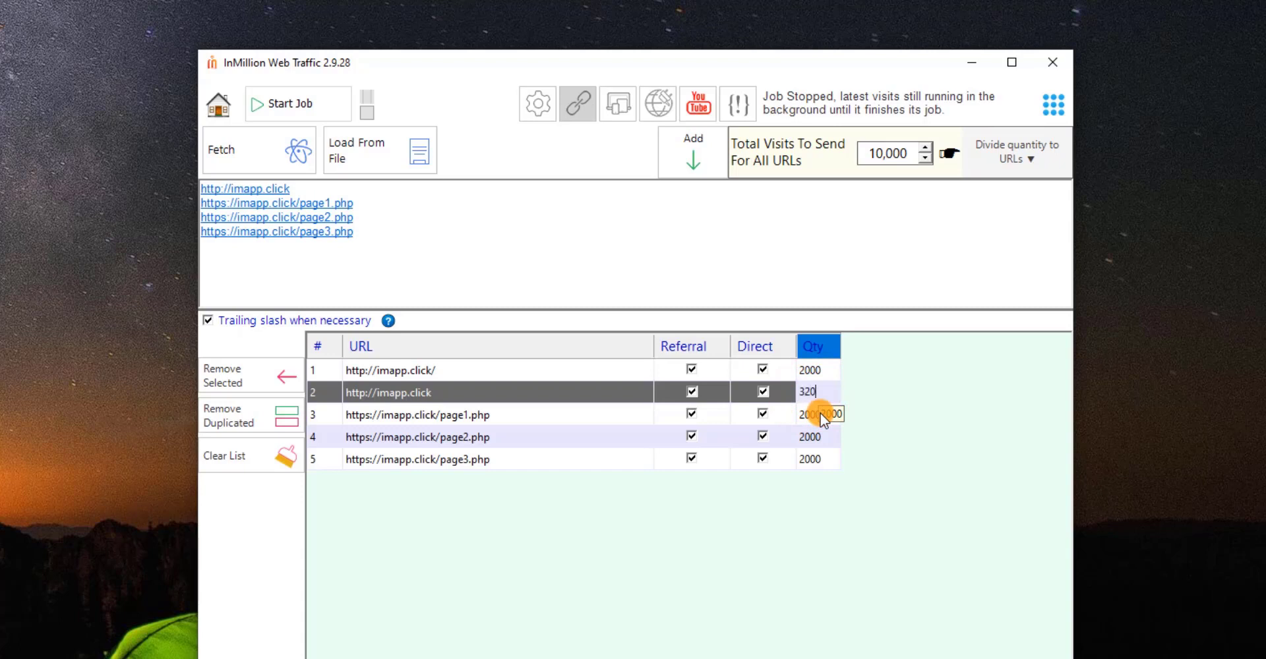
{"action": "key", "text": "Return"}
{"action": "type", "text": "1520"}
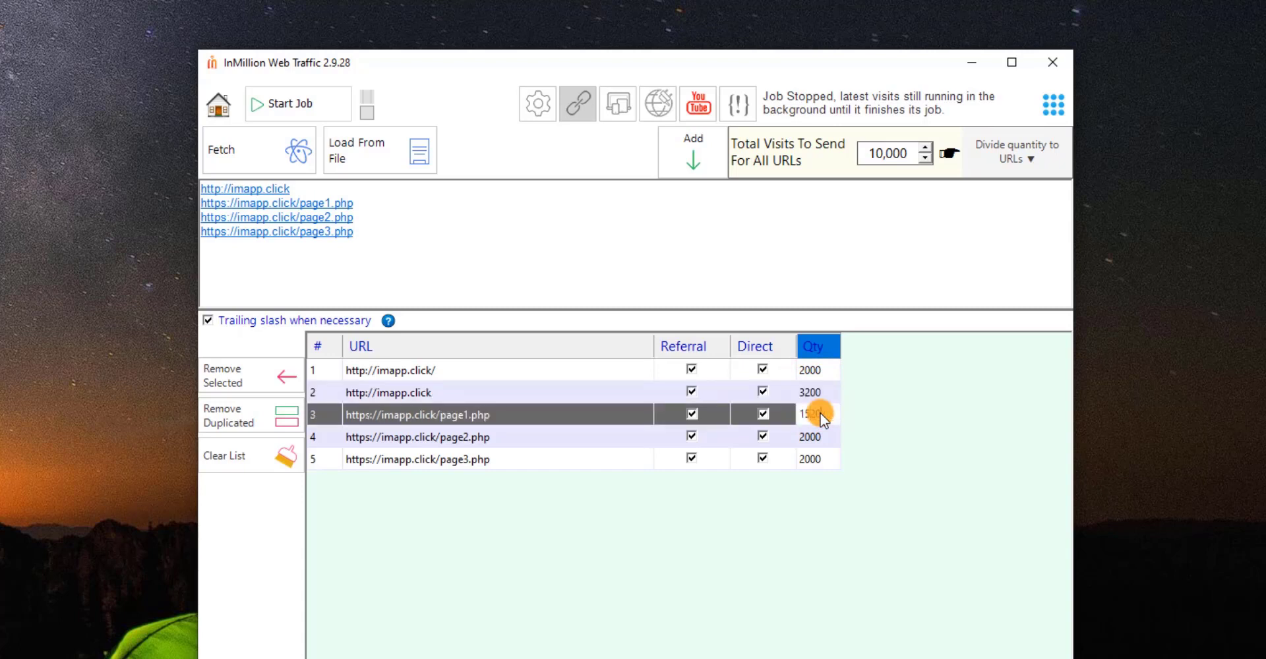
{"action": "key", "text": "Return"}
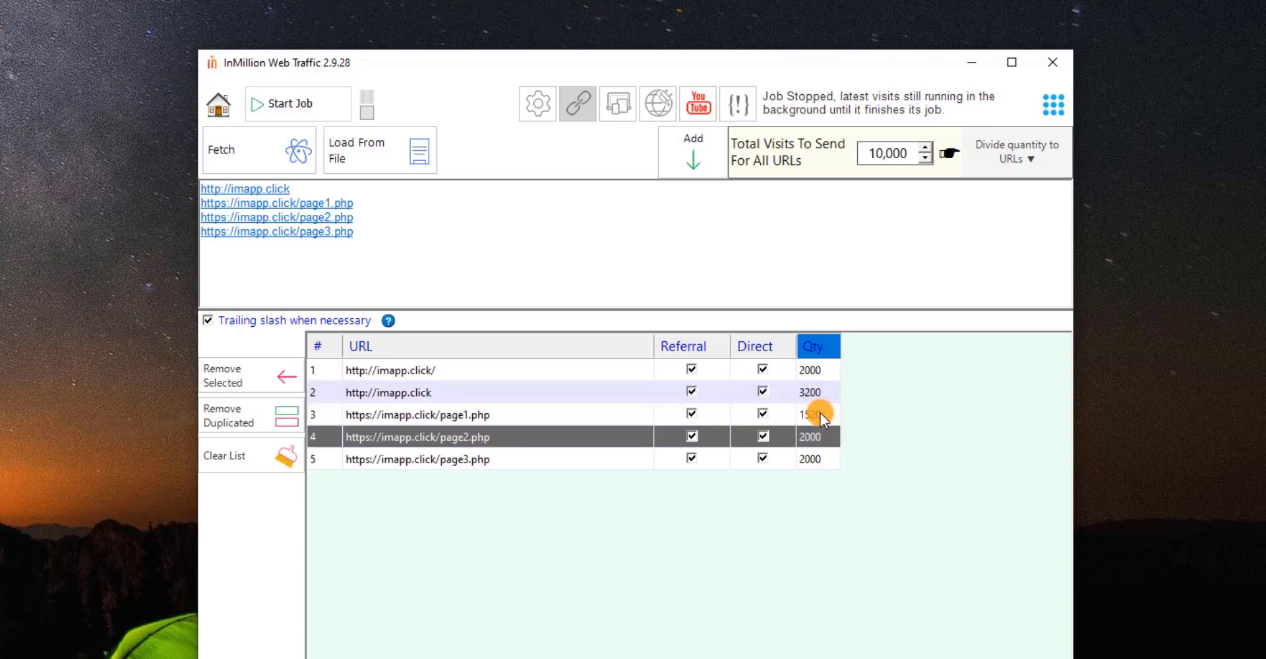
{"action": "left_click", "coordinate": [761, 414]}
{"action": "left_click", "coordinate": [691, 392]}
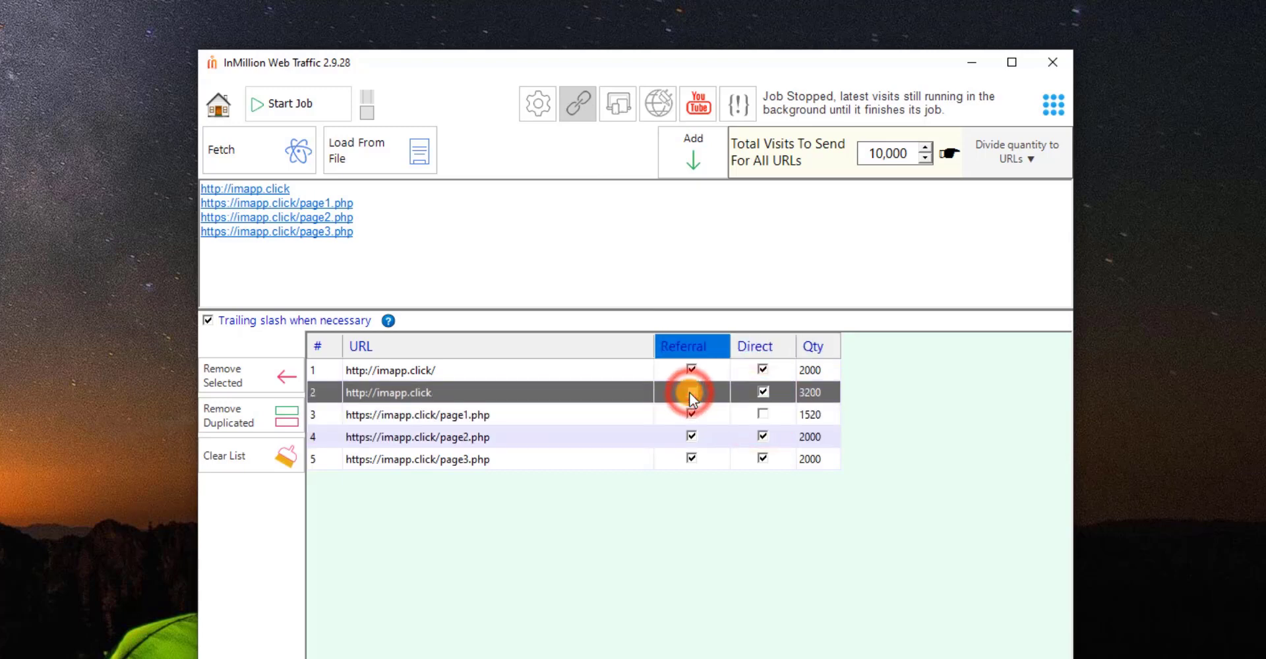